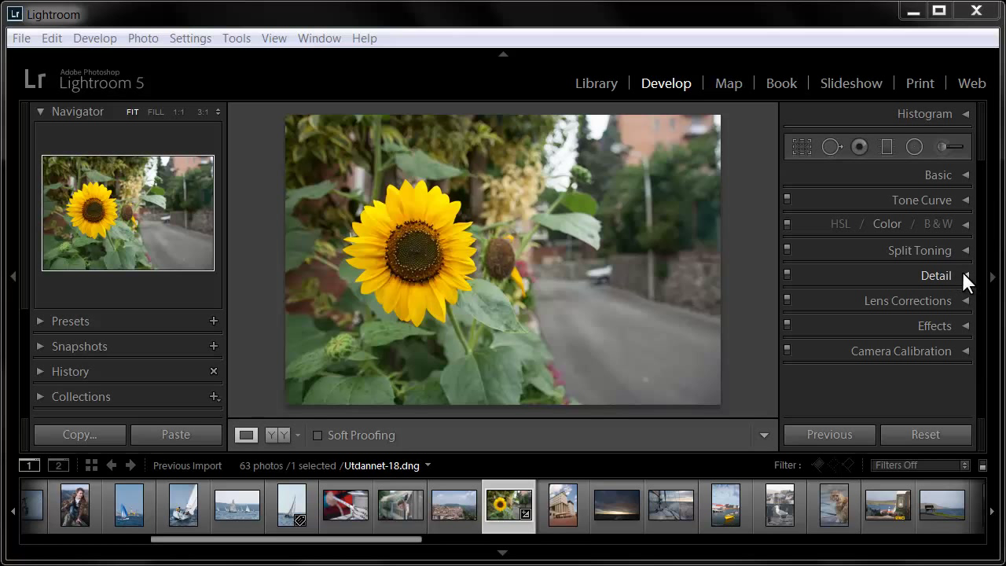
# Expand the Detail panel to show Sharpening at Amount 25, Radius 1.0, Detail 25, Masking 0
pyautogui.click(962, 270)
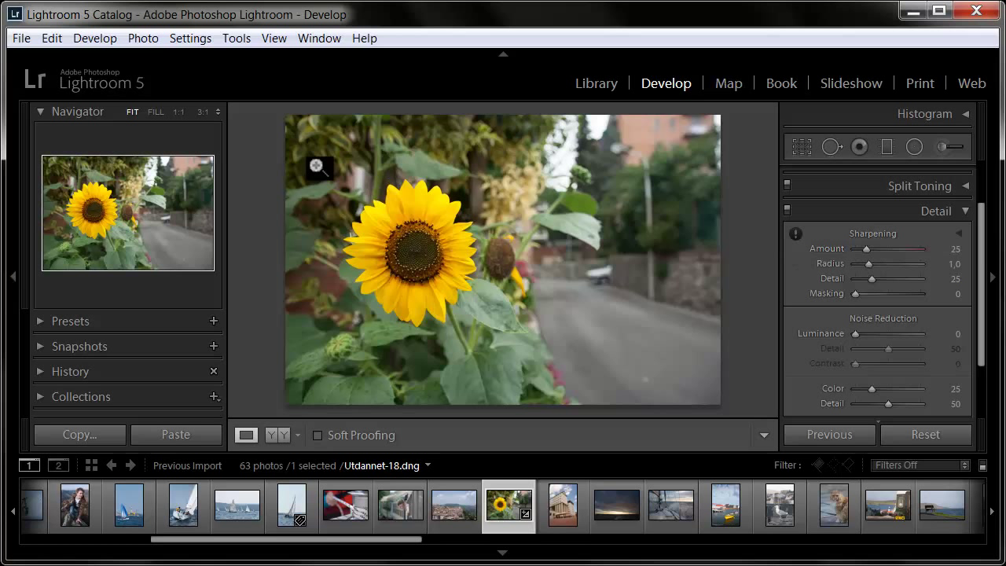
# View the sunflower at 1:1, check it at 3:1, then return to 1:1 in Navigator
pyautogui.click(174, 111)
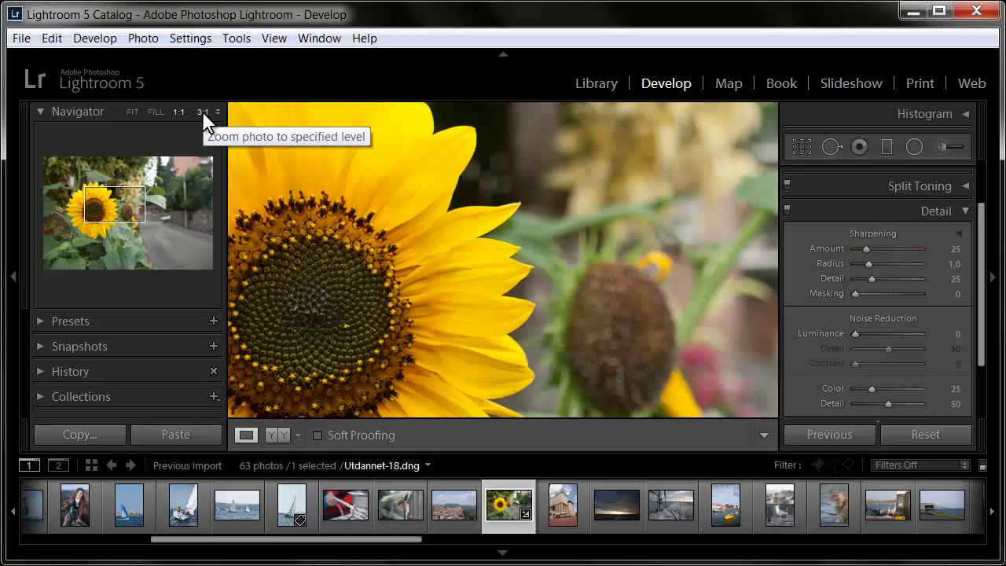
pyautogui.click(202, 110)
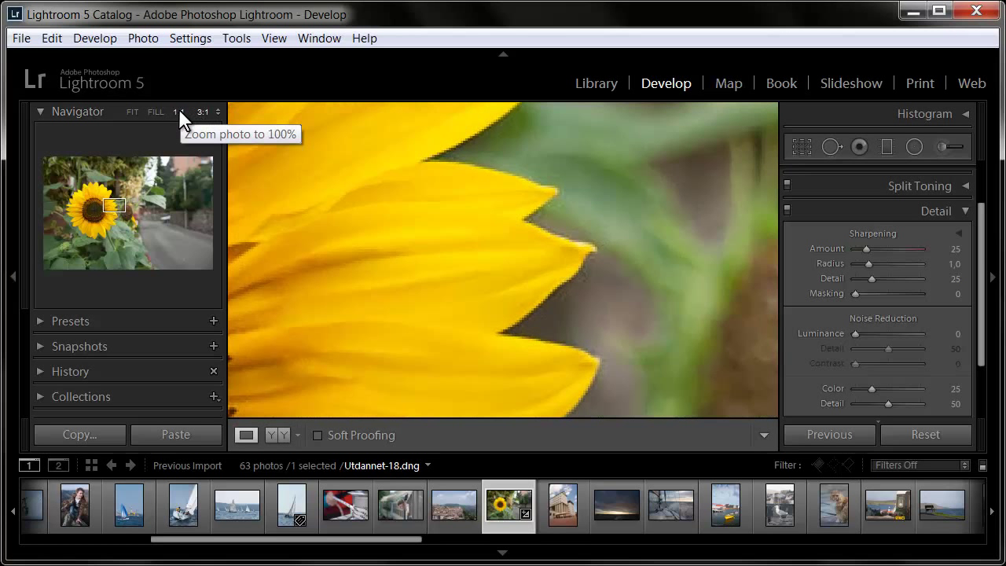
pyautogui.click(179, 111)
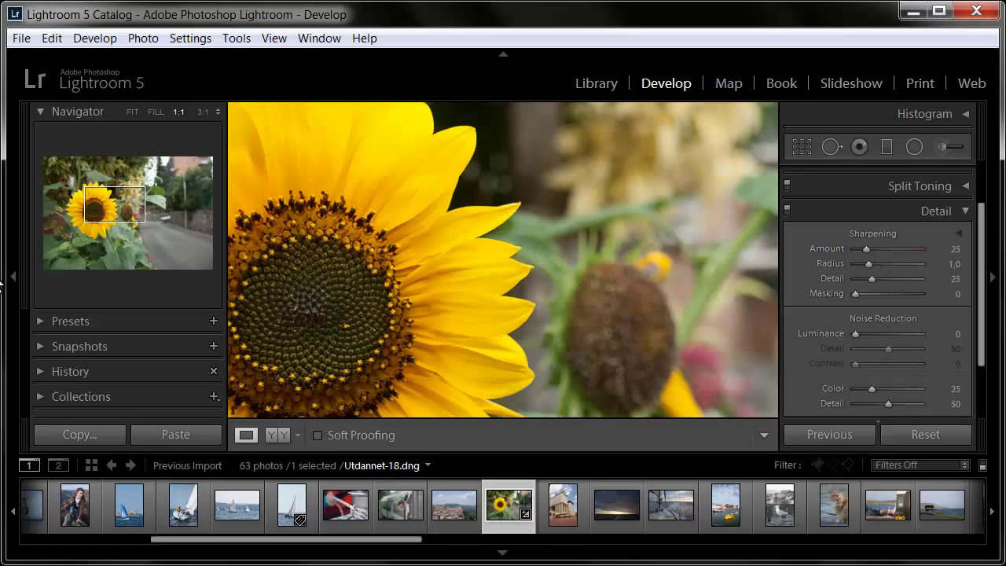
# Hide the left panel, module picker and filmstrip to enlarge the photo area
pyautogui.click(12, 277)
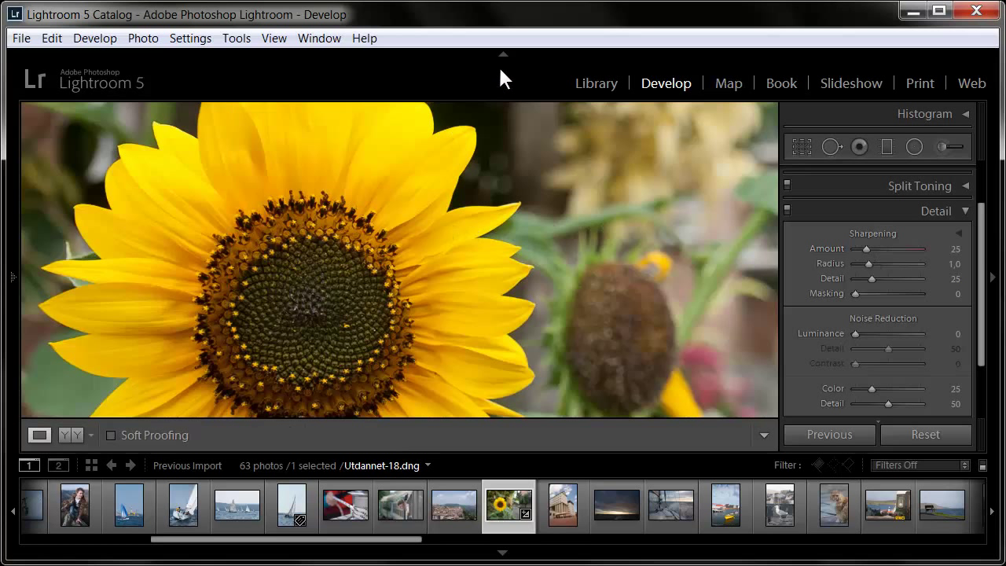
pyautogui.click(503, 54)
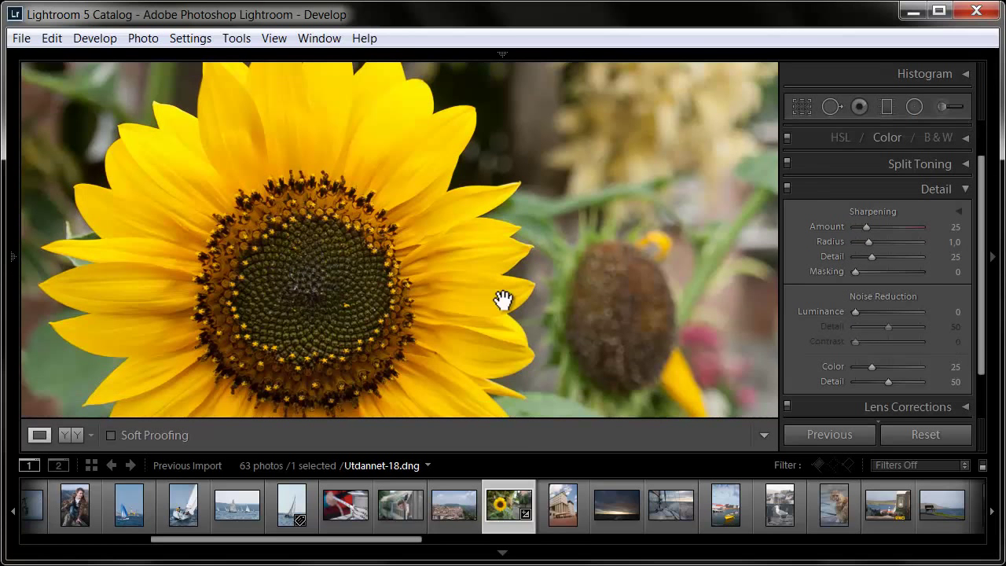
pyautogui.click(504, 552)
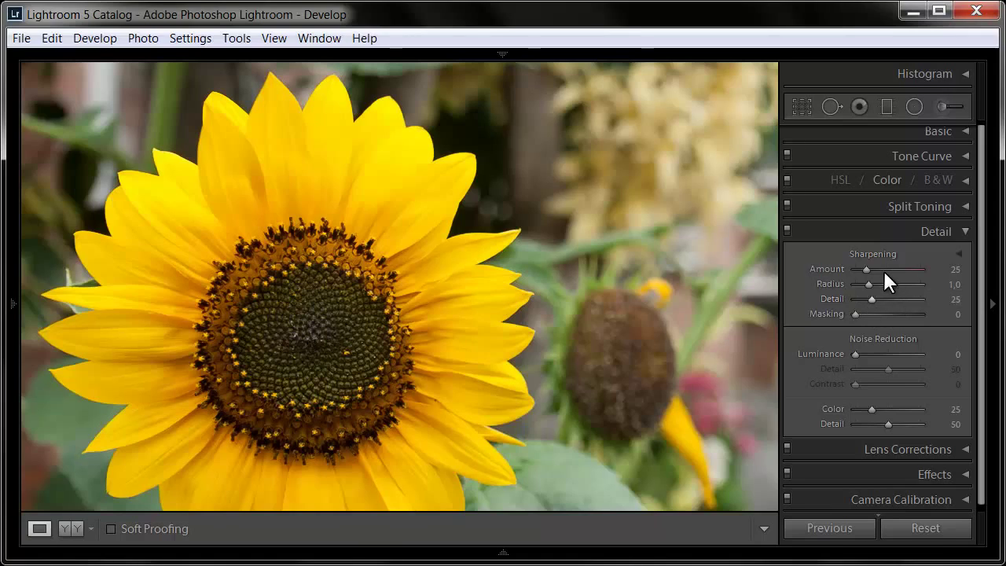
pyautogui.click(921, 528)
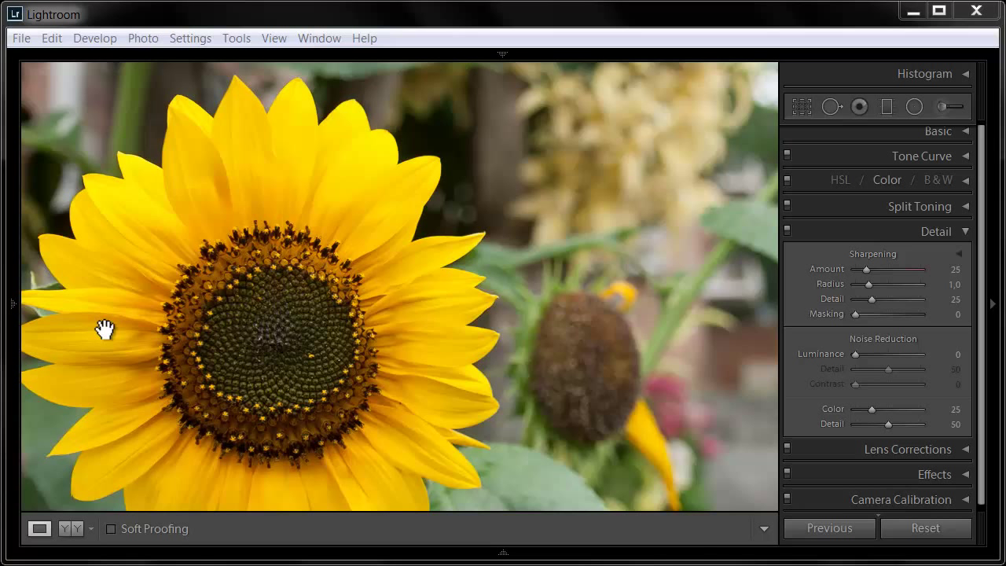
# Briefly restore the left panel and zoom to 3:1, then hide it again at 1:1
pyautogui.click(12, 314)
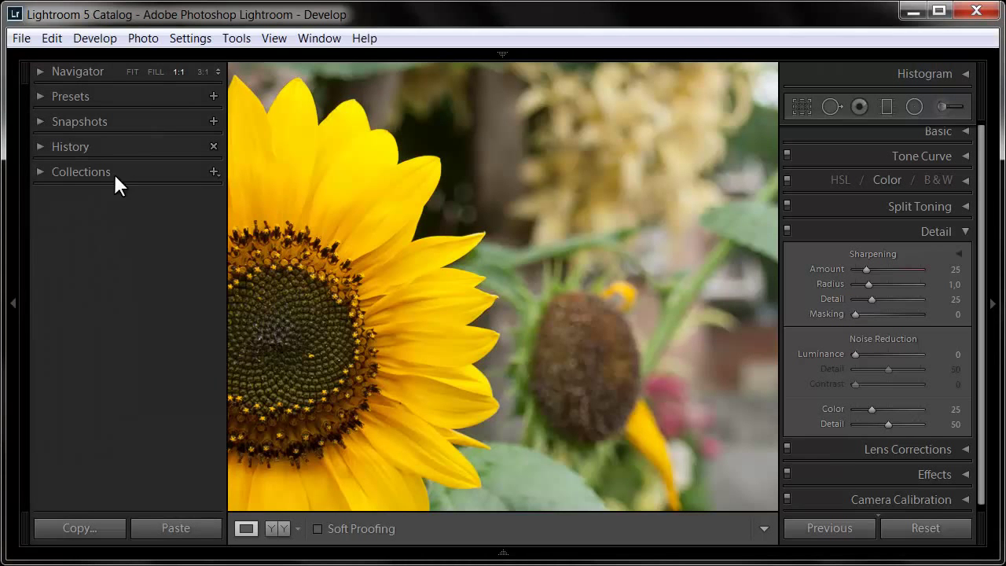
pyautogui.click(197, 69)
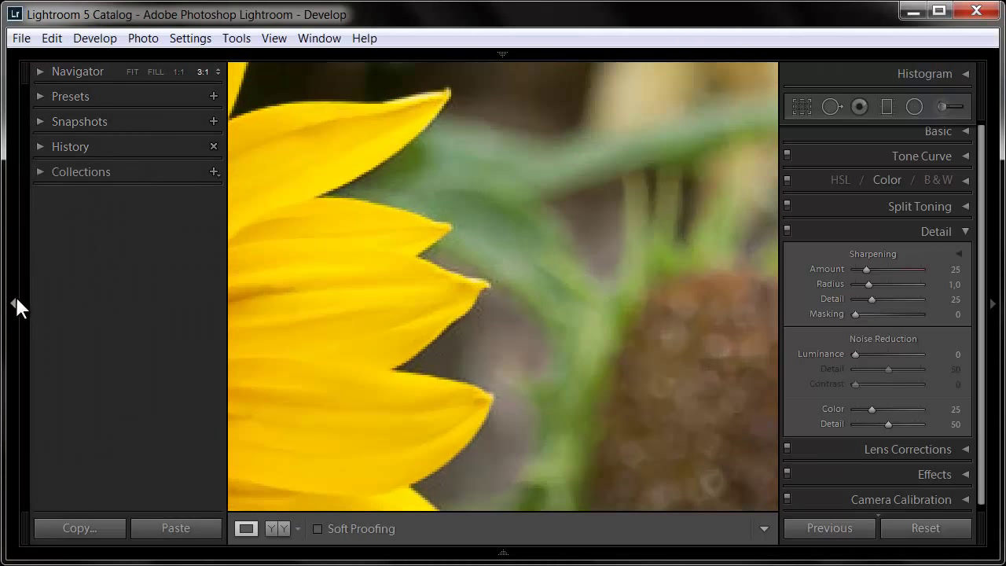
pyautogui.click(15, 298)
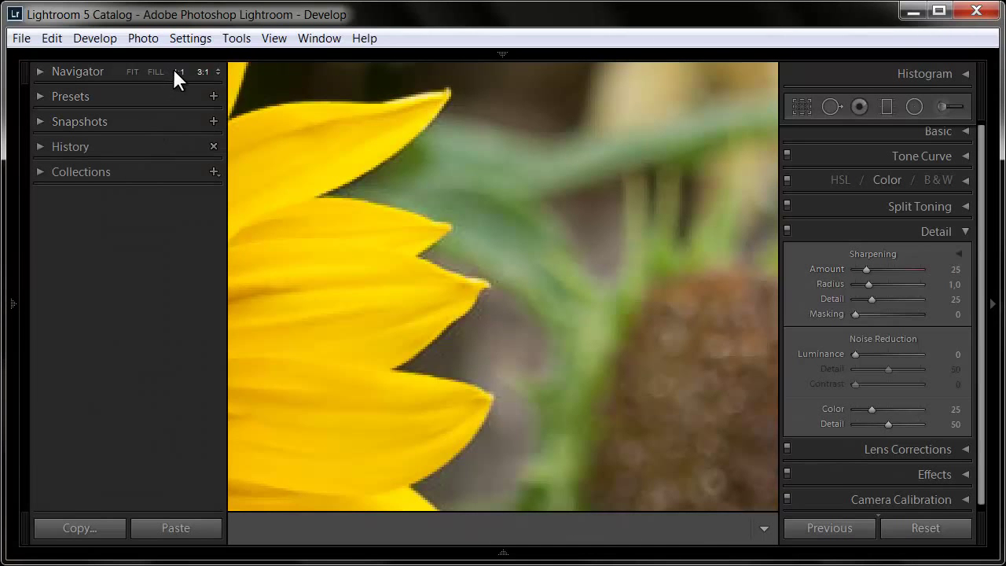
pyautogui.click(177, 71)
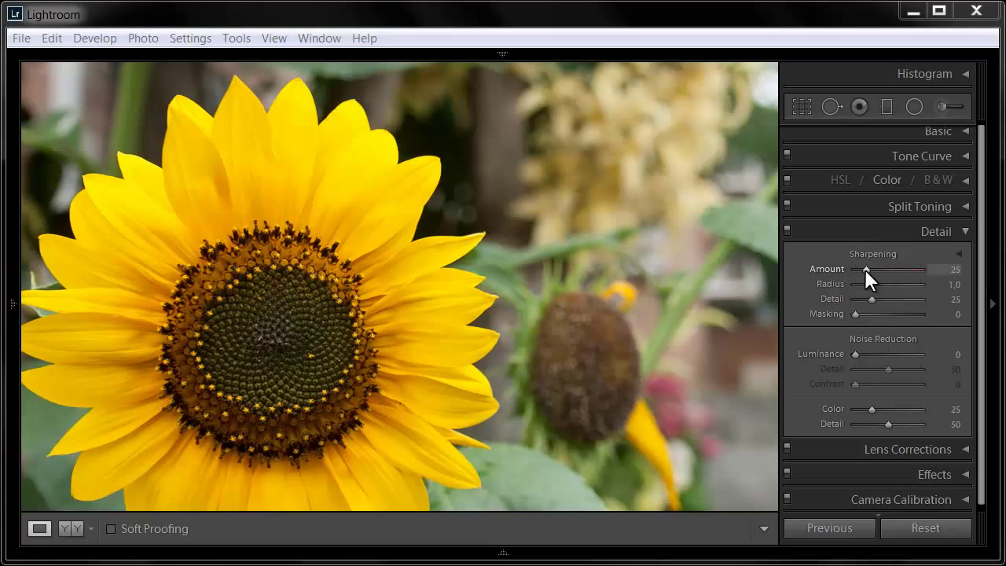
# Drop Amount to 0, reset it to 25, and raise Radius to 3.0 with mask preview
pyautogui.moveTo(908, 272); pyautogui.dragTo(699, 270)
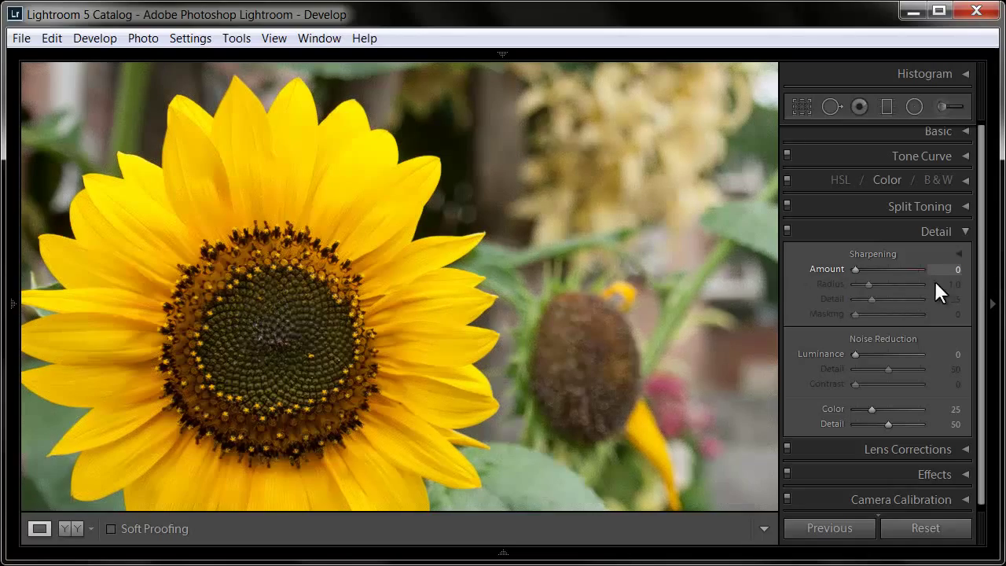
pyautogui.moveTo(935, 282)
pyautogui.mouseDown()
pyautogui.moveTo(708, 282)
pyautogui.moveTo(975, 281)
pyautogui.moveTo(776, 279)
pyautogui.moveTo(851, 274)
pyautogui.mouseUp()
pyautogui.doubleClick(852, 267)
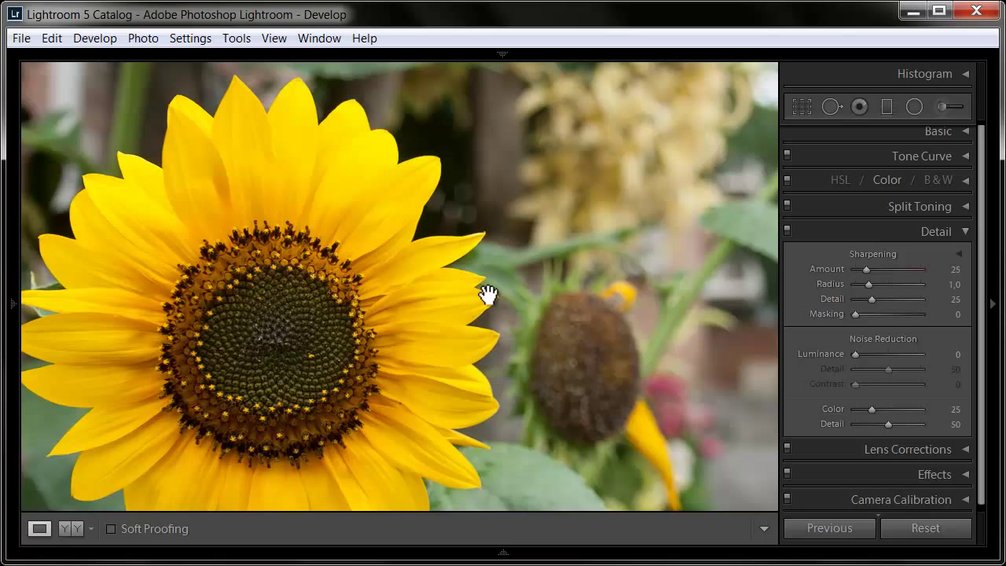
pyautogui.keyDown('alt'); pyautogui.click(867, 283); pyautogui.keyUp('alt')
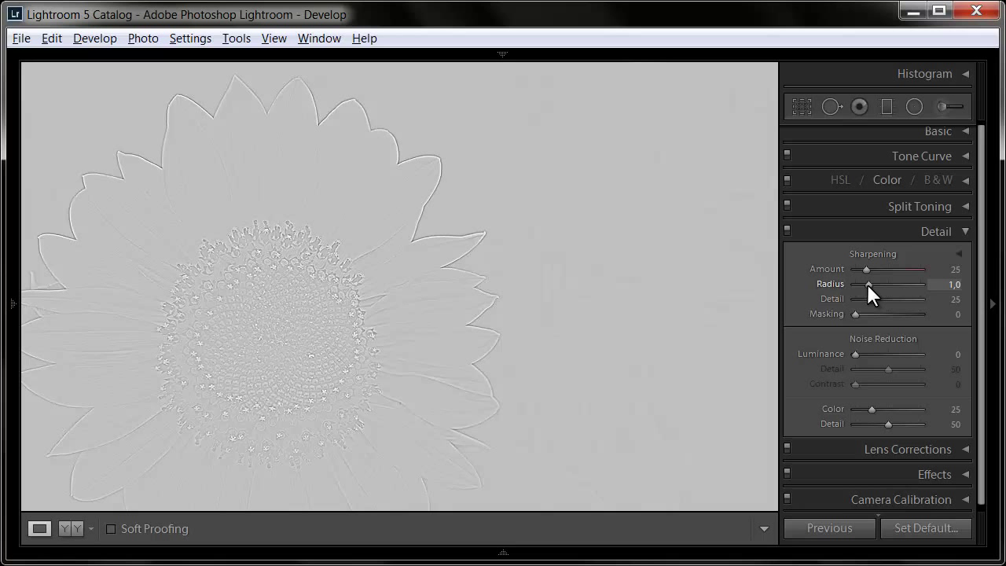
pyautogui.moveTo(867, 283); pyautogui.dragTo(942, 283)
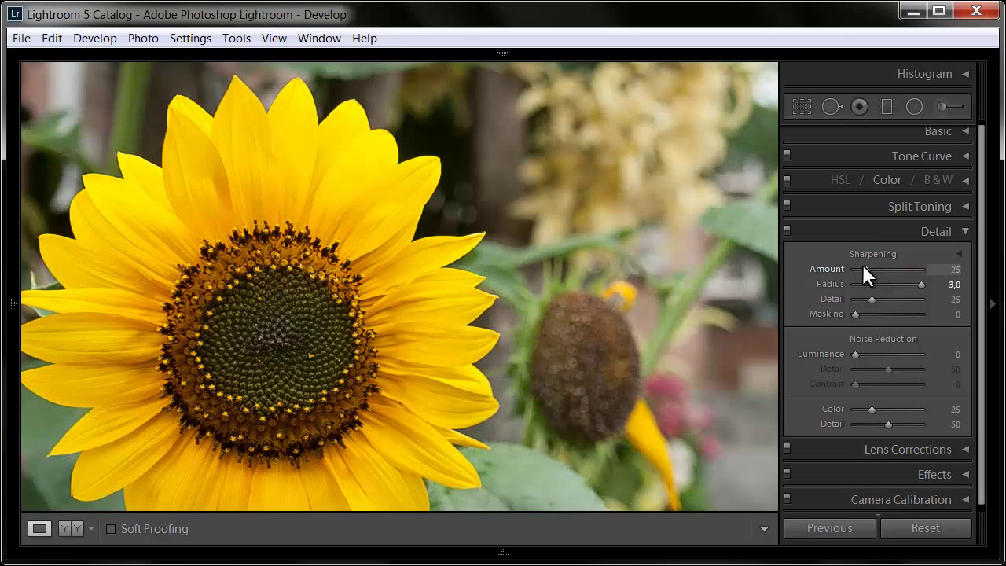
# Set the sharpening Amount to 100 in its value field
pyautogui.click(955, 268)
pyautogui.write('10')
pyautogui.press('Return')
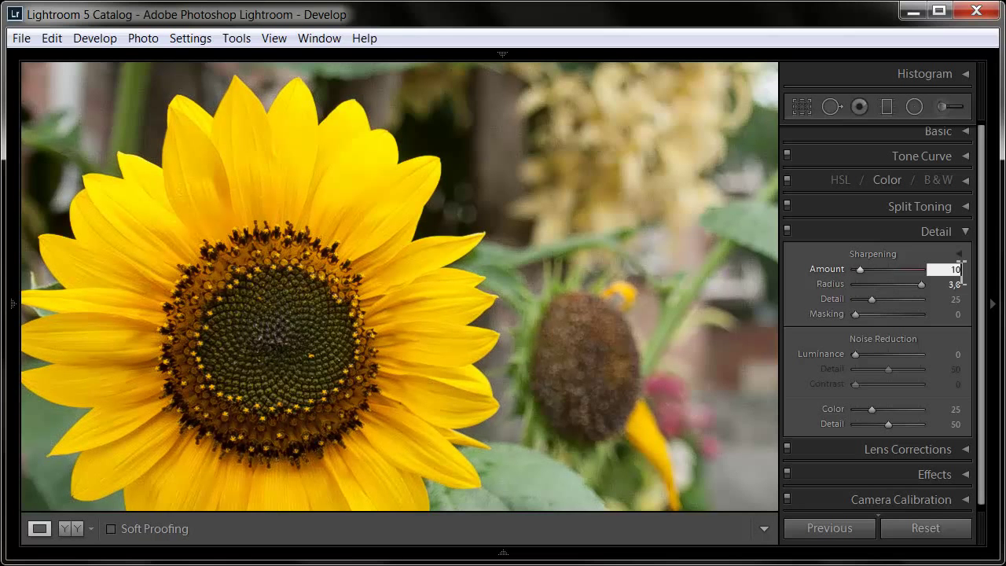
pyautogui.write('0')
# Try sharpening Radius at 0.5 and 1.0, then settle it at 2.2
pyautogui.moveTo(918, 286); pyautogui.dragTo(757, 289)
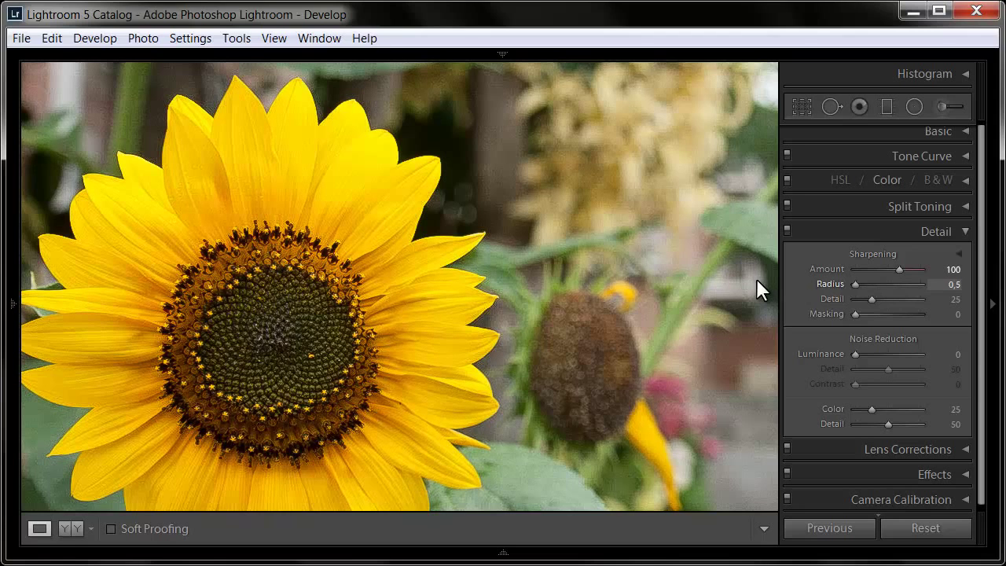
pyautogui.hotkey('ctrl', 'z')
pyautogui.hotkey('ctrl', 'y')
pyautogui.moveTo(917, 285); pyautogui.dragTo(868, 285)
pyautogui.press('alt')
pyautogui.moveTo(868, 284)
pyautogui.mouseDown()
pyautogui.moveTo(899, 284)
pyautogui.moveTo(896, 299)
pyautogui.moveTo(932, 301)
pyautogui.mouseUp()
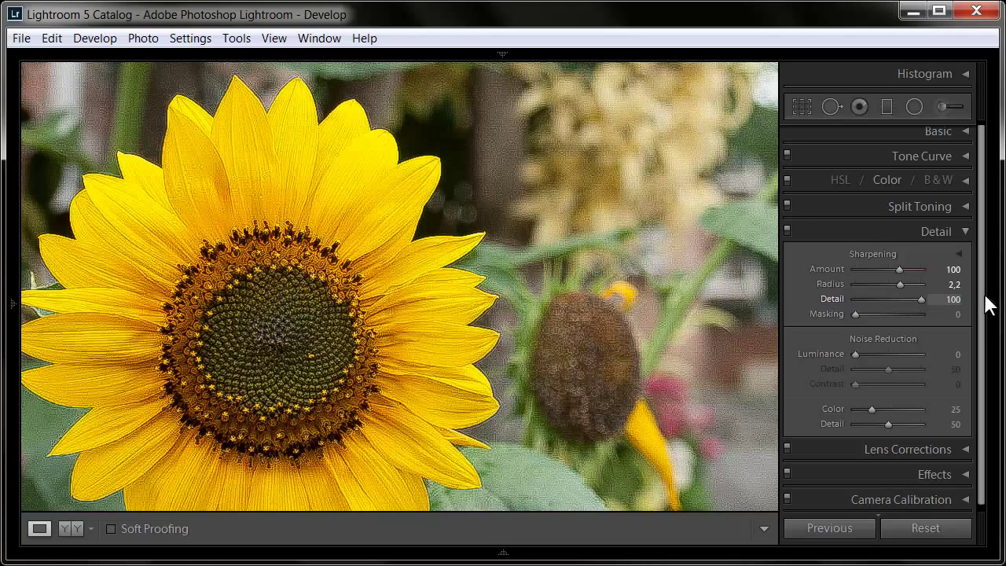
# Lower sharpening Detail to 25, then push it up to about 89
pyautogui.moveTo(918, 299)
pyautogui.mouseDown()
pyautogui.moveTo(857, 299)
pyautogui.moveTo(896, 298)
pyautogui.moveTo(872, 299)
pyautogui.mouseUp()
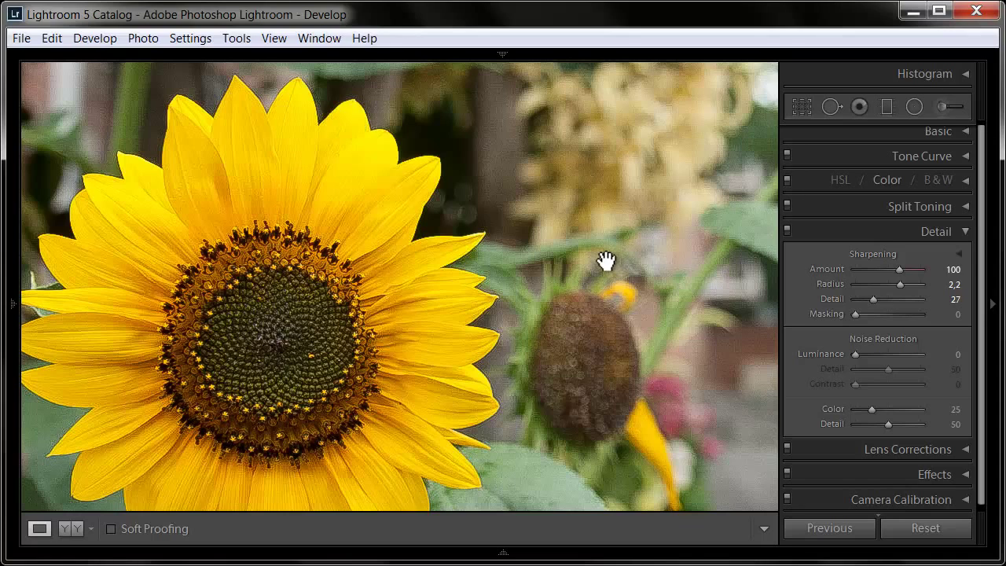
pyautogui.moveTo(855, 300)
pyautogui.mouseDown()
pyautogui.moveTo(918, 306)
pyautogui.moveTo(854, 296)
pyautogui.moveTo(865, 299)
pyautogui.mouseUp()
pyautogui.moveTo(876, 298); pyautogui.dragTo(913, 300)
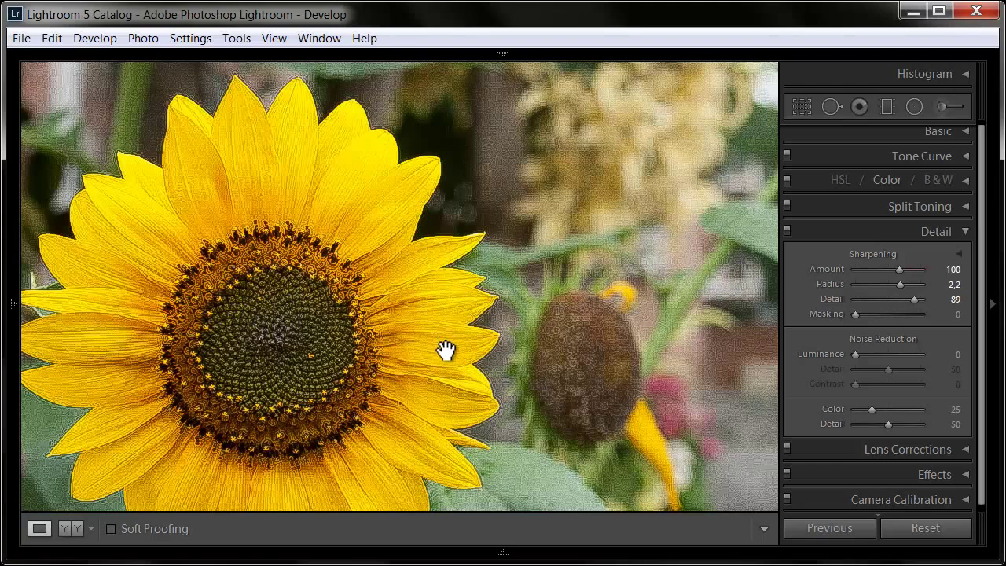
# Reset sharpening Detail, Radius and Amount to their default values
pyautogui.doubleClick(915, 298)
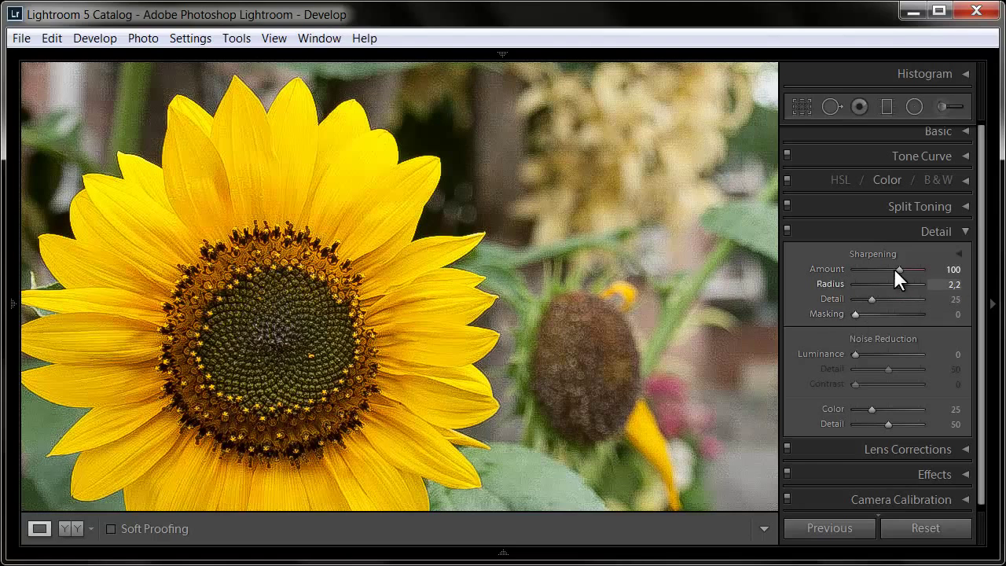
pyautogui.doubleClick(900, 284)
pyautogui.doubleClick(898, 269)
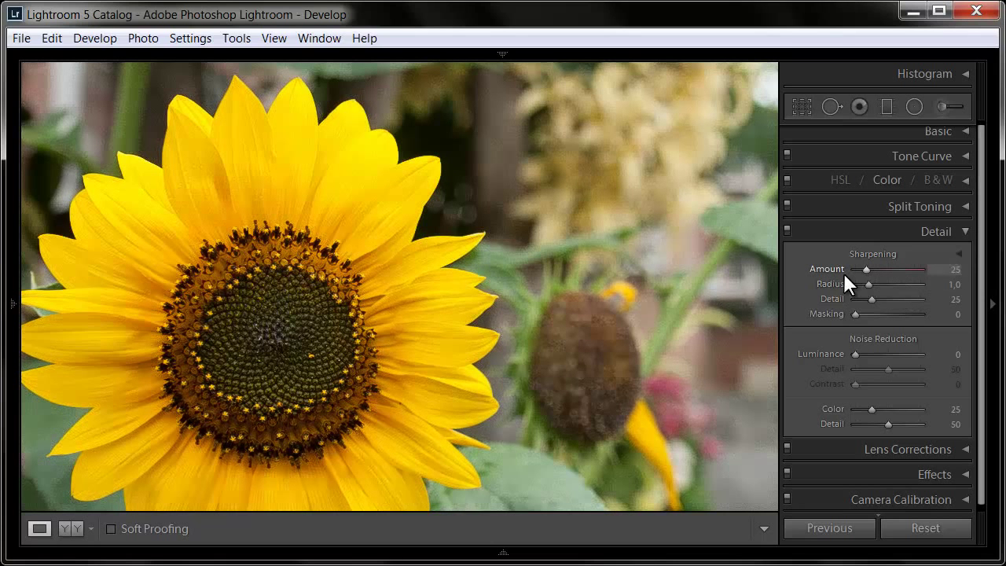
# Set sharpening Amount to 80 and preview the edges affected by Radius 1.0
pyautogui.moveTo(866, 269); pyautogui.dragTo(913, 277)
pyautogui.click(949, 270)
pyautogui.write('80')
pyautogui.press('Return')
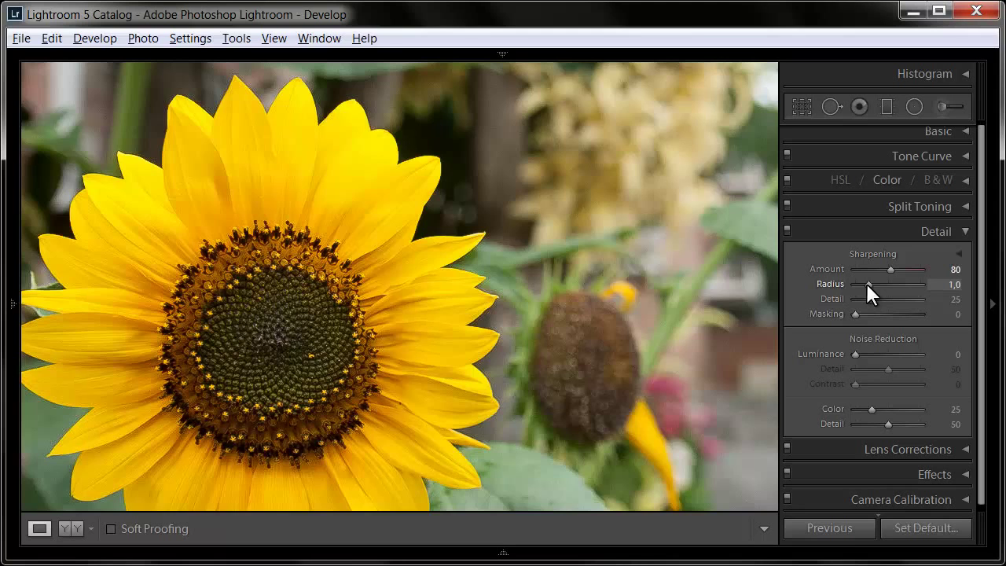
pyautogui.moveTo(866, 283)
pyautogui.keyDown('alt'); pyautogui.mouseDown()
pyautogui.moveTo(856, 284)
pyautogui.moveTo(872, 283)
pyautogui.mouseUp(); pyautogui.keyUp('alt')
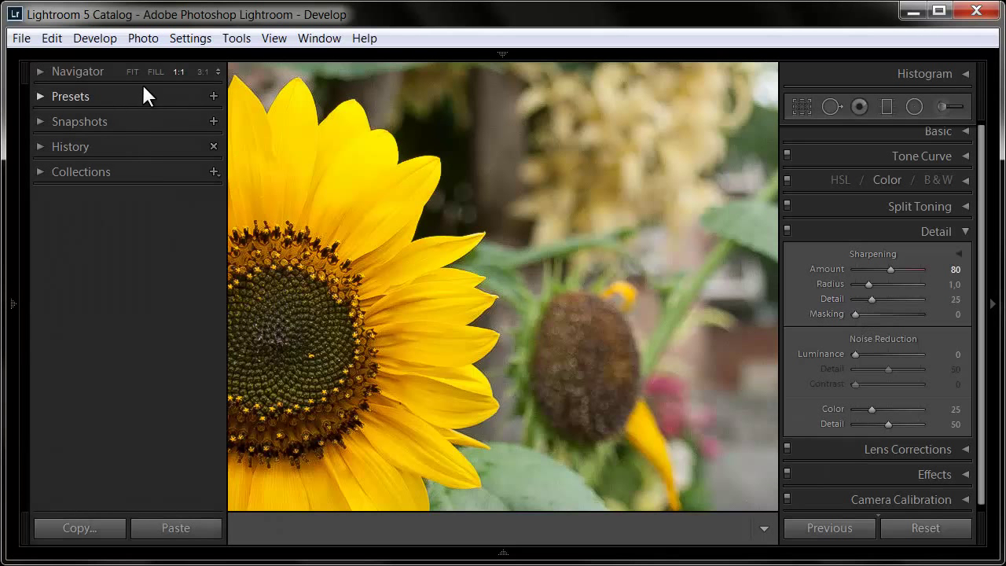
# Fit the whole photo, set Masking to 83 using the Alt mask preview, and nudge Amount up
pyautogui.click(132, 72)
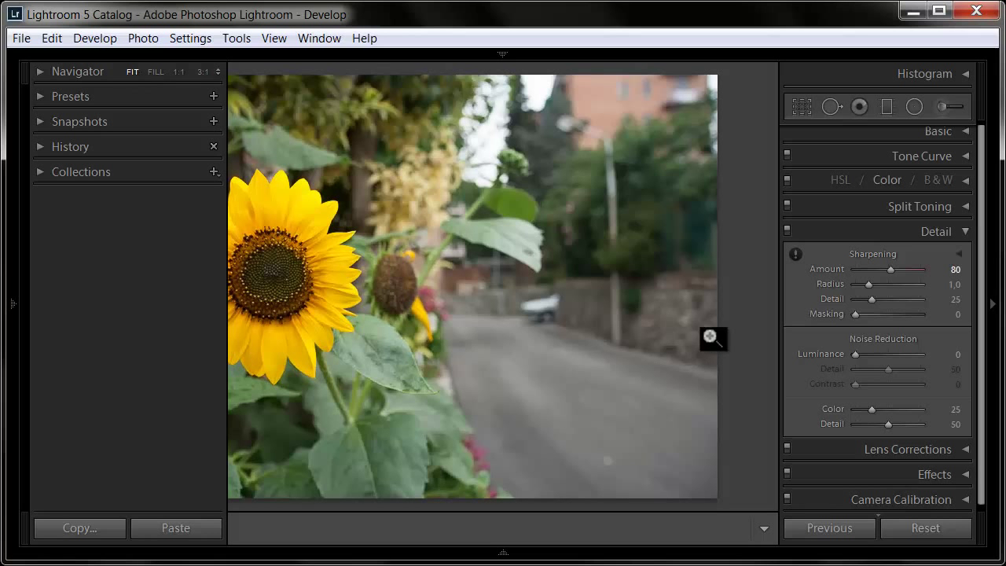
pyautogui.press('alt')
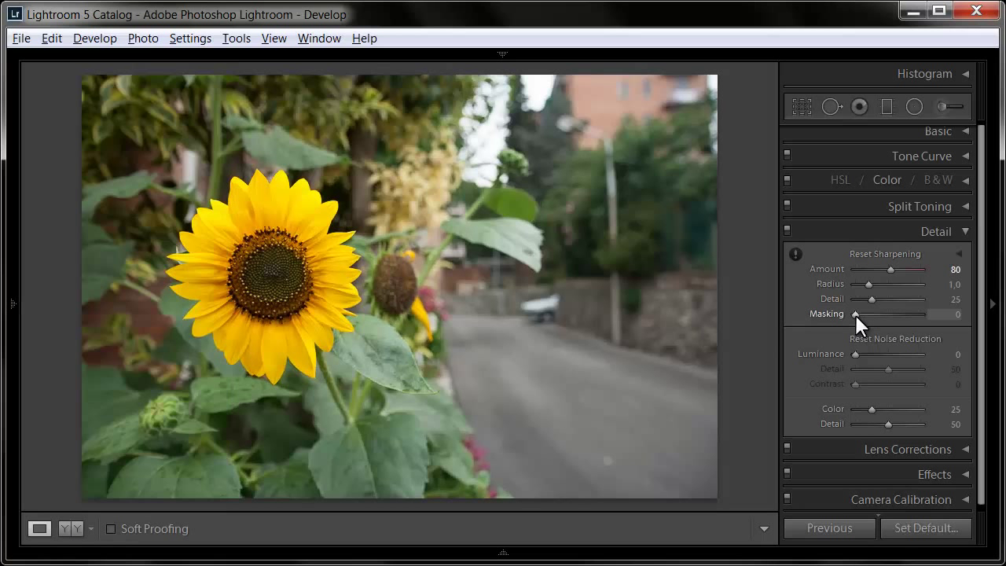
pyautogui.moveTo(855, 314); pyautogui.dragTo(841, 312)
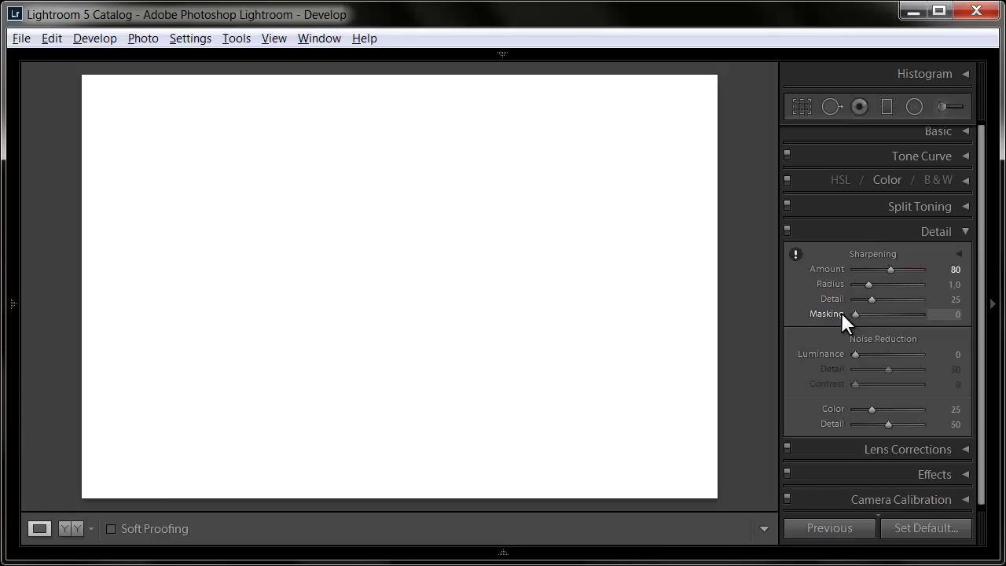
pyautogui.moveTo(841, 312); pyautogui.dragTo(925, 311)
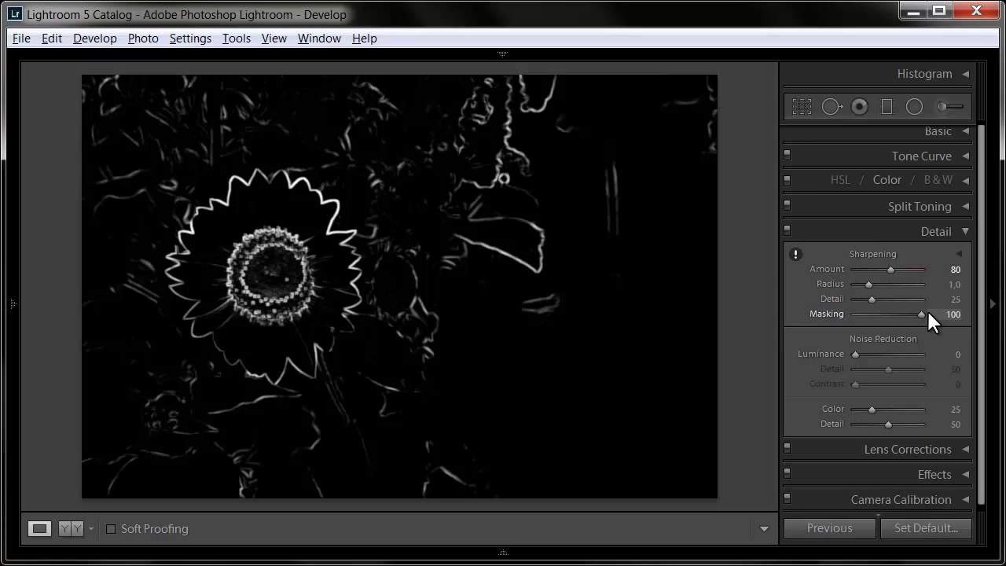
pyautogui.moveTo(928, 311); pyautogui.dragTo(911, 309)
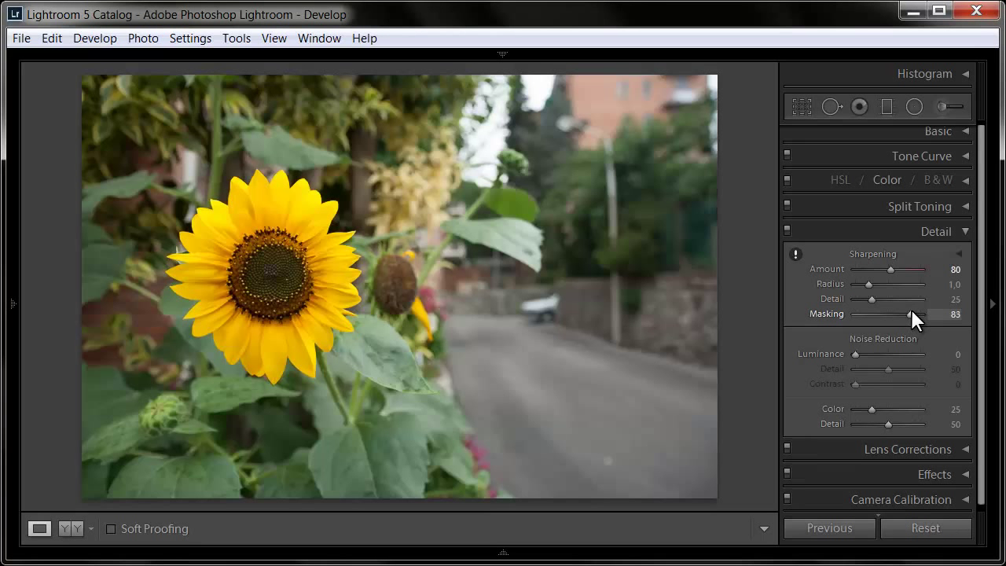
pyautogui.moveTo(890, 268); pyautogui.dragTo(896, 271)
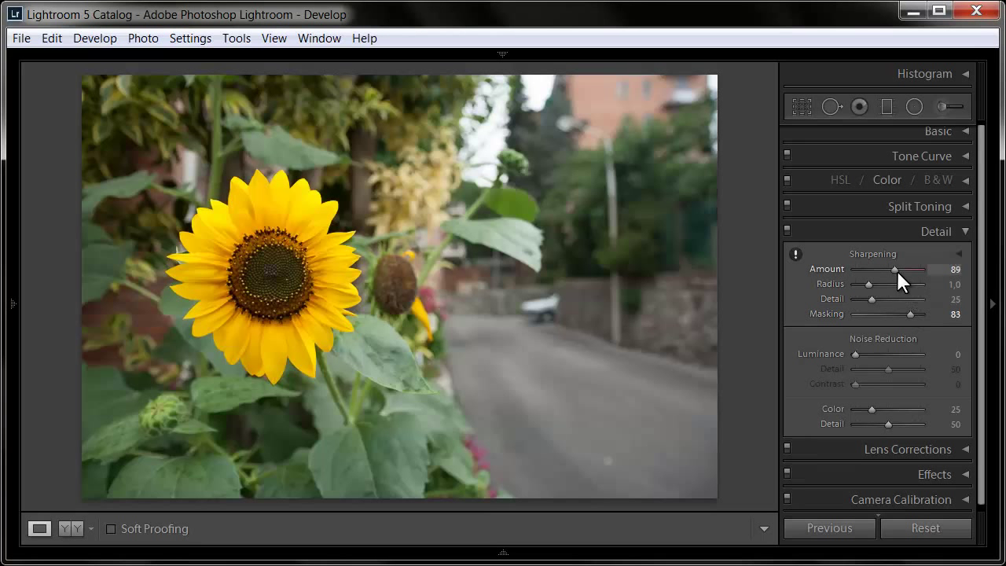
# Set sharpening Amount to 100 and inspect the sunflower's centre at 1:1 and 3:1
pyautogui.click(954, 268)
pyautogui.write('100')
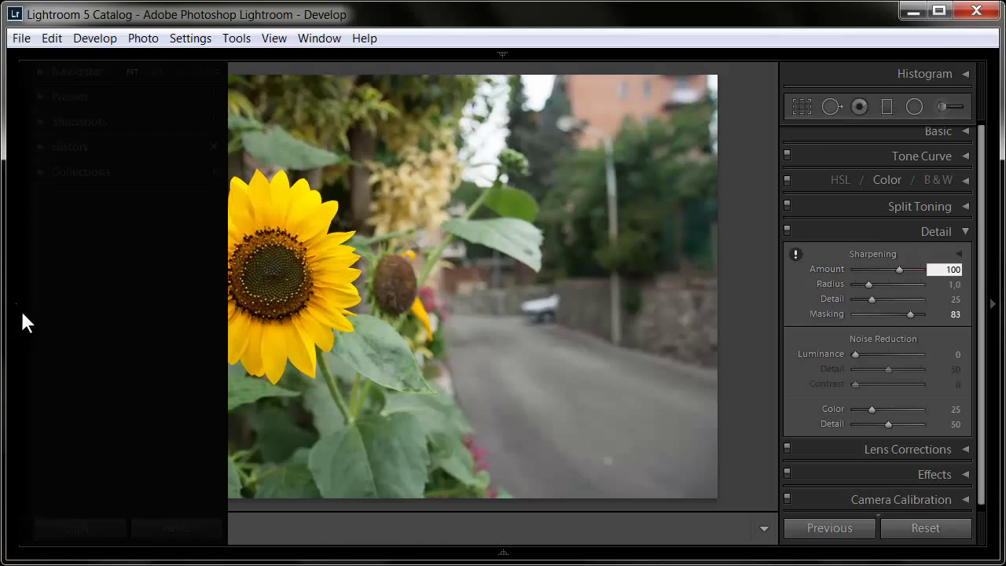
pyautogui.click(179, 72)
pyautogui.click(202, 72)
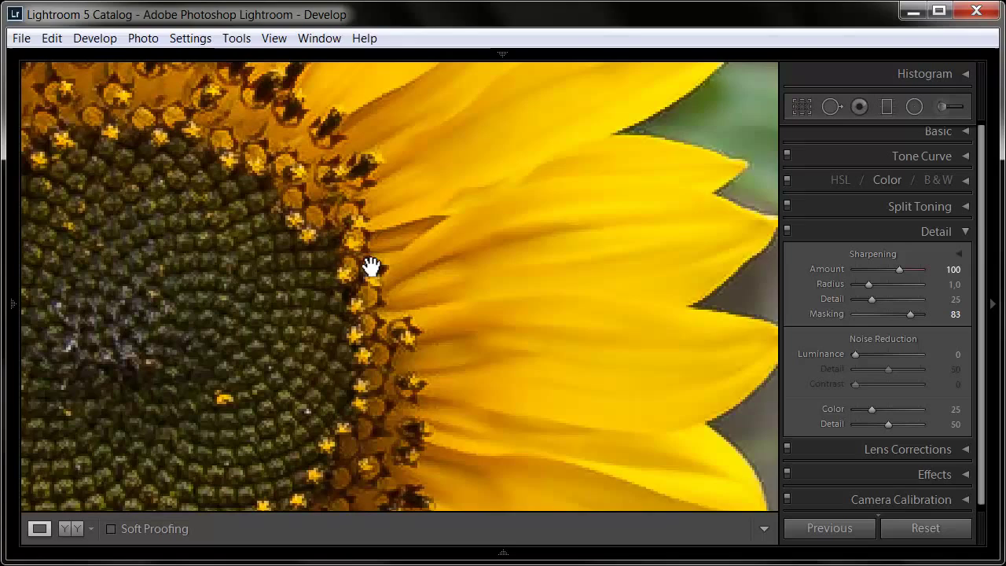
pyautogui.moveTo(371, 267); pyautogui.dragTo(433, 283)
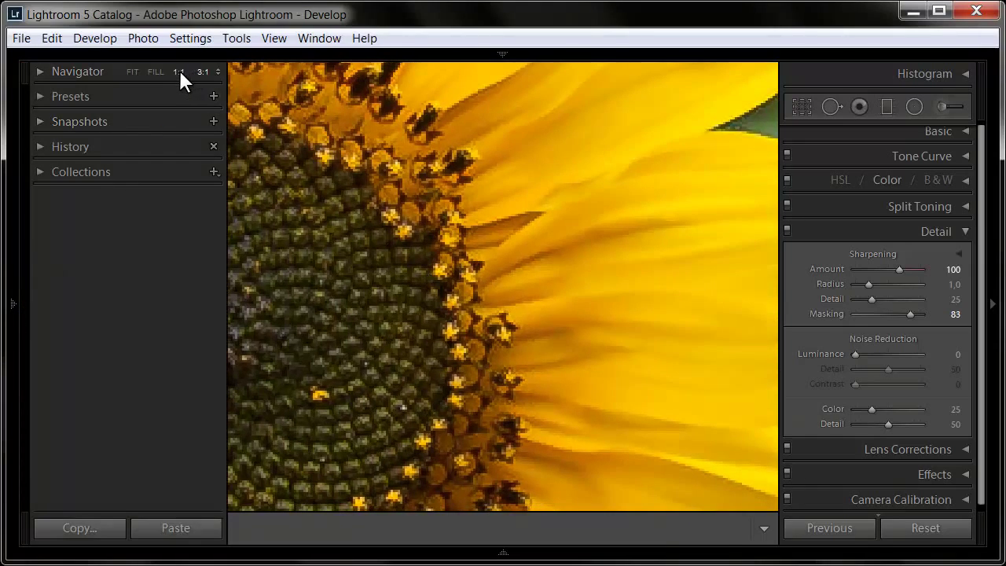
pyautogui.click(179, 71)
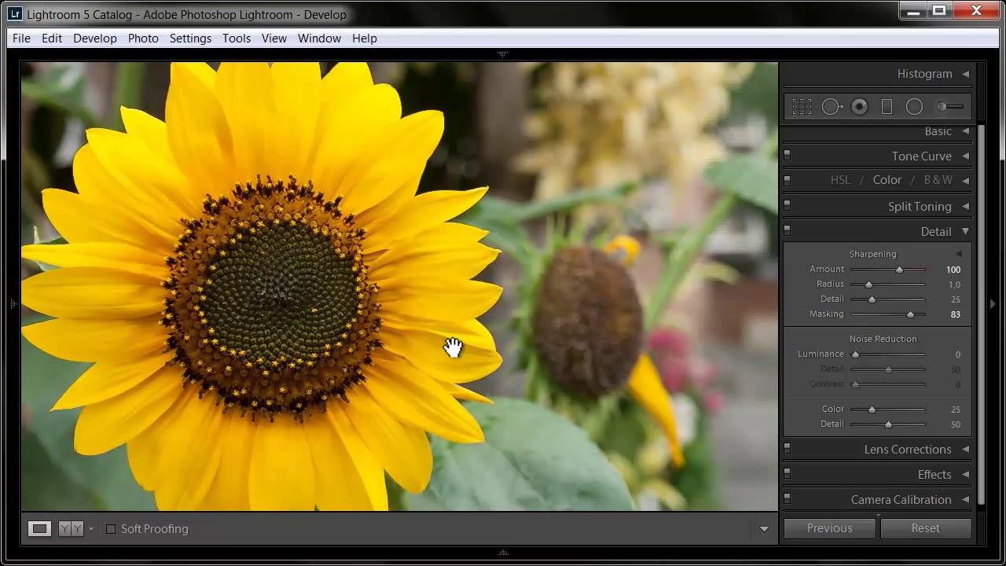
# Compare the sunflower with and without the sharpening settings applied
pyautogui.press('alt')
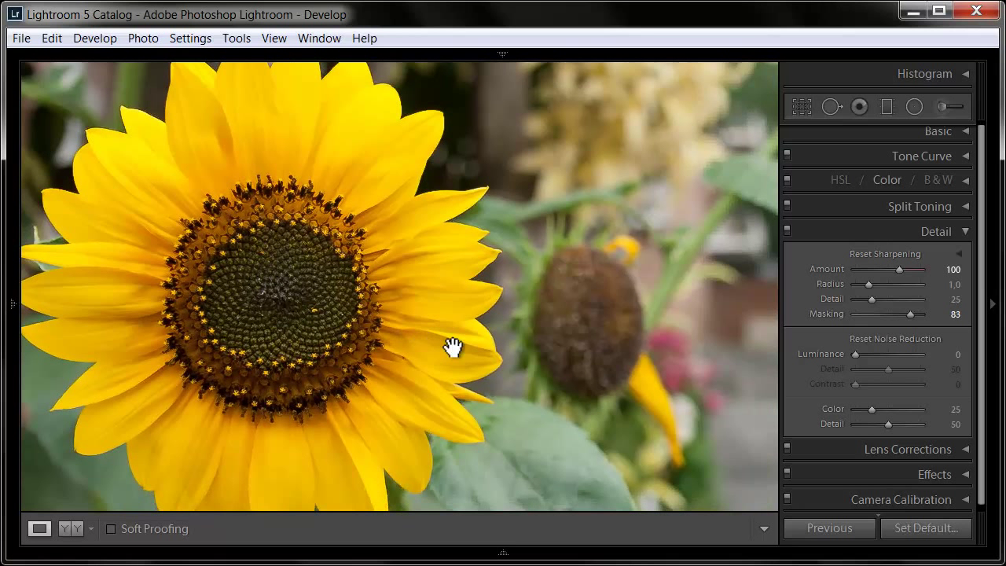
pyautogui.hotkey('ctrl', 'z')
pyautogui.hotkey('ctrl', 'y')
pyautogui.press('alt')
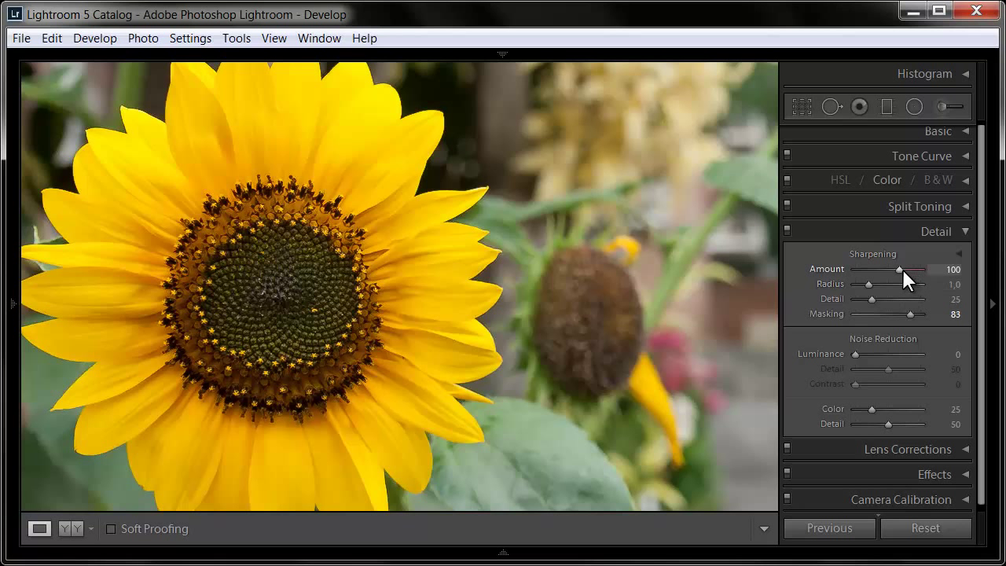
# Set sharpening Amount to 130 and ease Masking down to 80
pyautogui.moveTo(901, 269); pyautogui.dragTo(911, 270)
pyautogui.click(951, 269)
pyautogui.write('130')
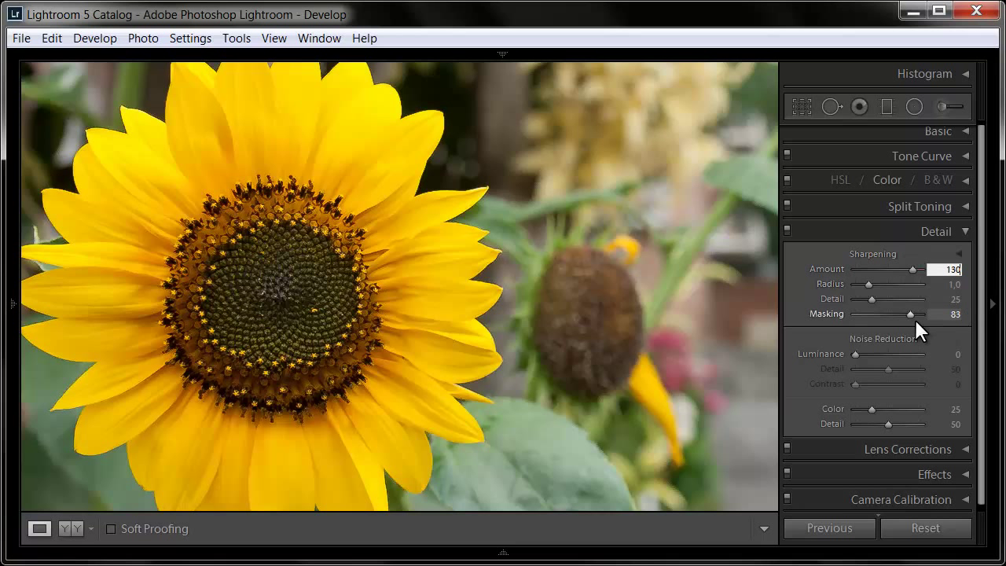
pyautogui.moveTo(908, 313); pyautogui.dragTo(906, 311)
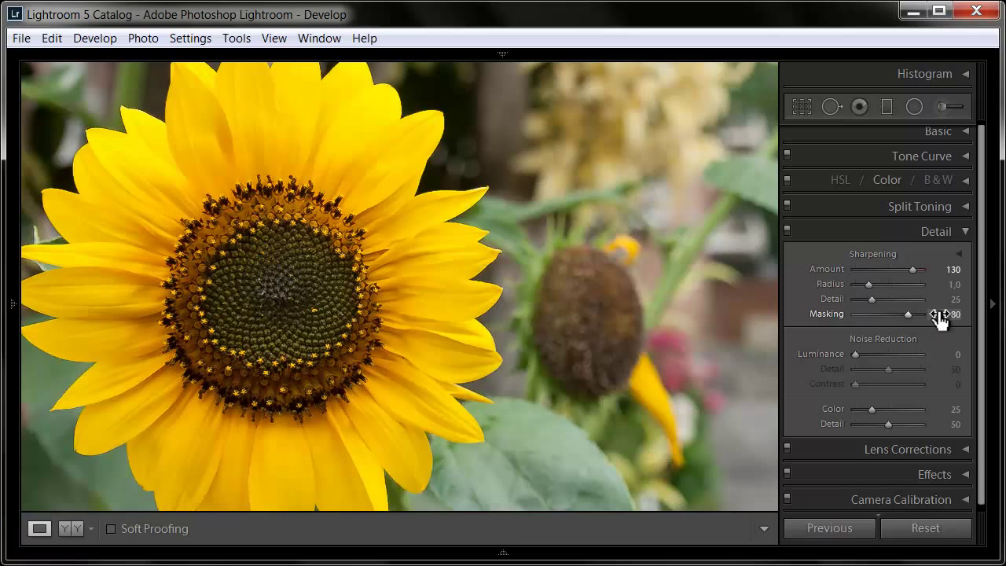